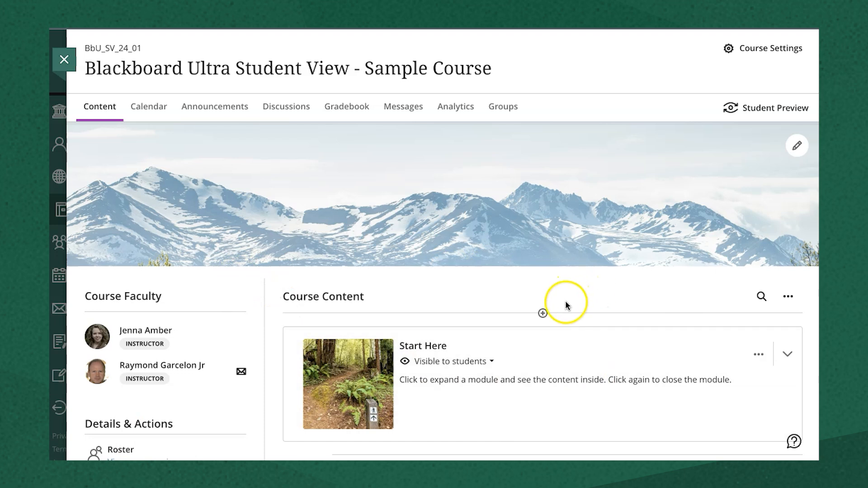
Step: Create a new document at the top of the Course Content list
{"action": "left_click", "coordinate": [541, 314]}
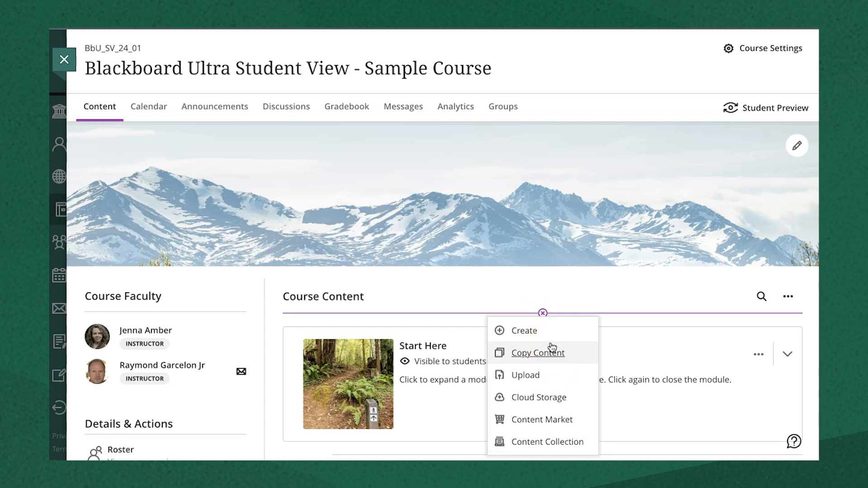
{"action": "left_click", "coordinate": [508, 331]}
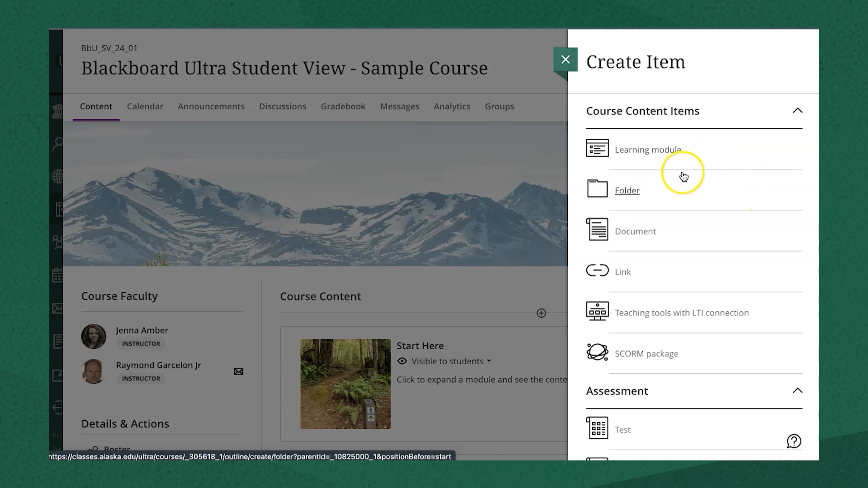
{"action": "left_click", "coordinate": [637, 204]}
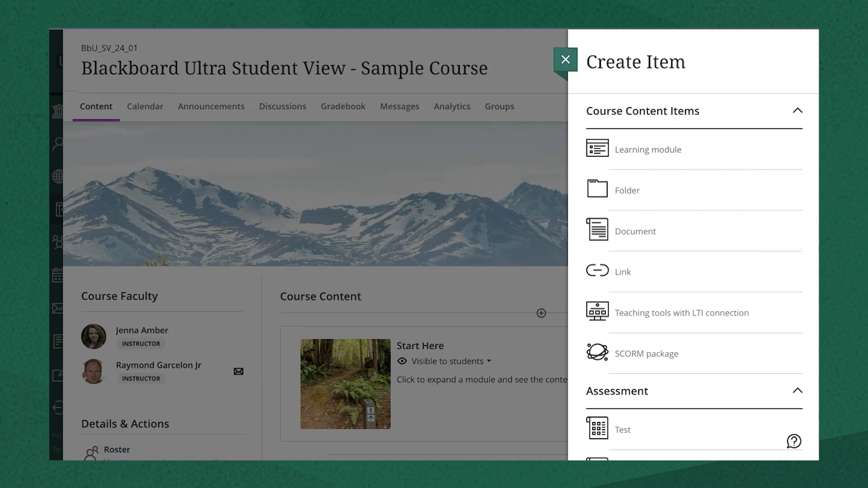
{"action": "left_click", "coordinate": [650, 146]}
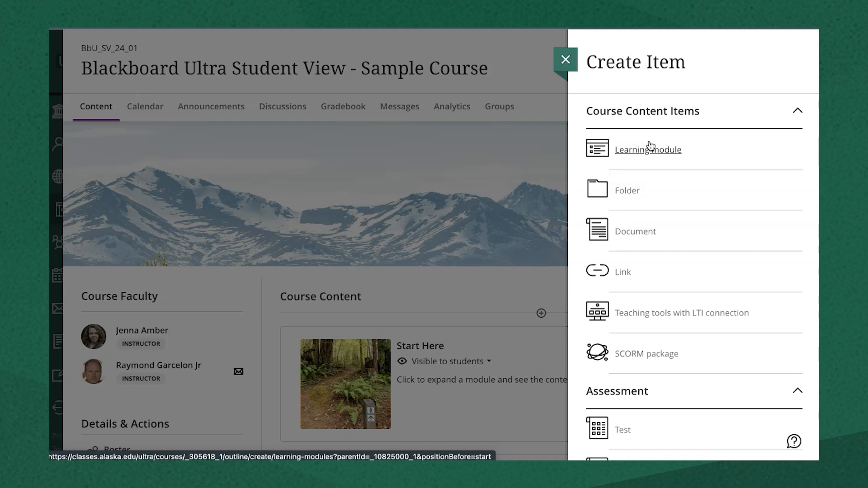
{"action": "left_click", "coordinate": [638, 195]}
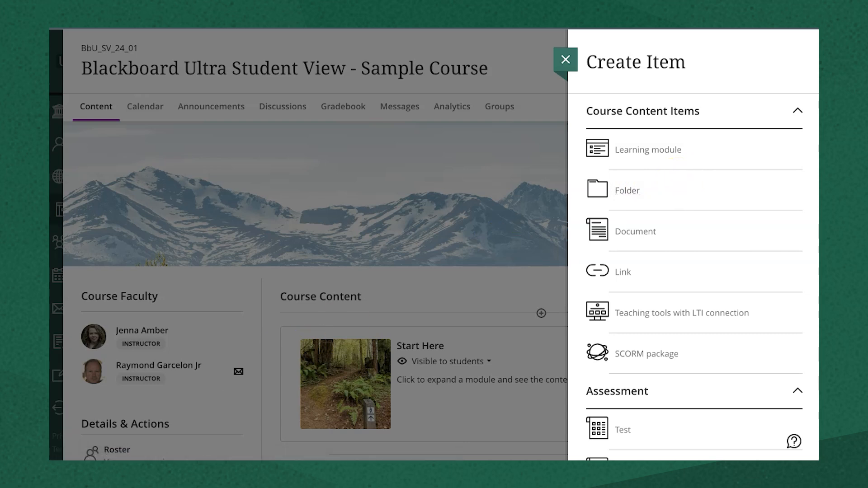
{"action": "left_click", "coordinate": [629, 233]}
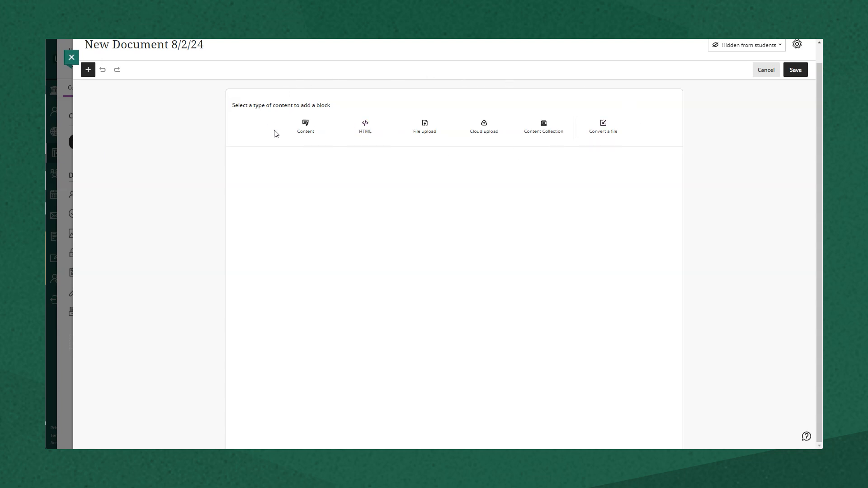
Step: Add a content block reading "Different types of content" to the document and narrow the block
{"action": "left_click", "coordinate": [305, 125]}
{"action": "type", "text": "Different types of content"}
{"action": "left_click_drag", "start_coordinate": [676, 129], "coordinate": [401, 143]}
Step: Add a second content block below the text and insert the image 180323-EARTHQUAKE PARK SENSORS-JRE-0355.jpg, uploaded from the device
{"action": "left_click", "coordinate": [454, 135]}
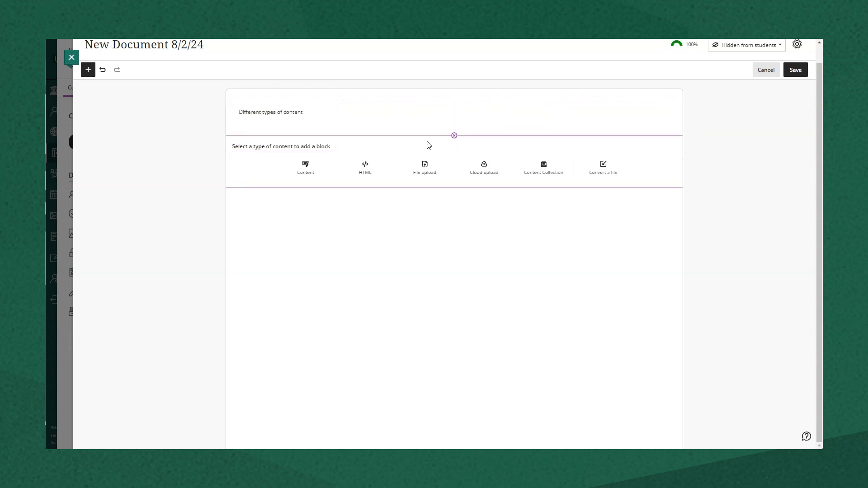
{"action": "left_click", "coordinate": [327, 176]}
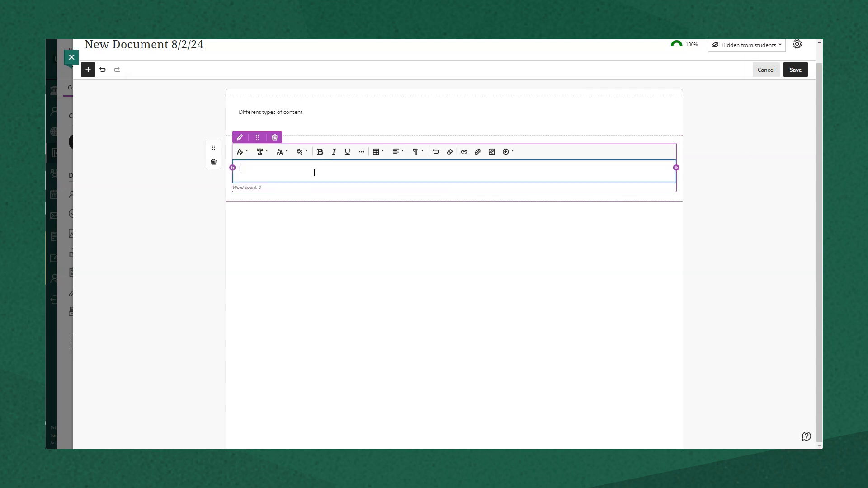
{"action": "left_click", "coordinate": [495, 153]}
{"action": "left_click", "coordinate": [434, 229]}
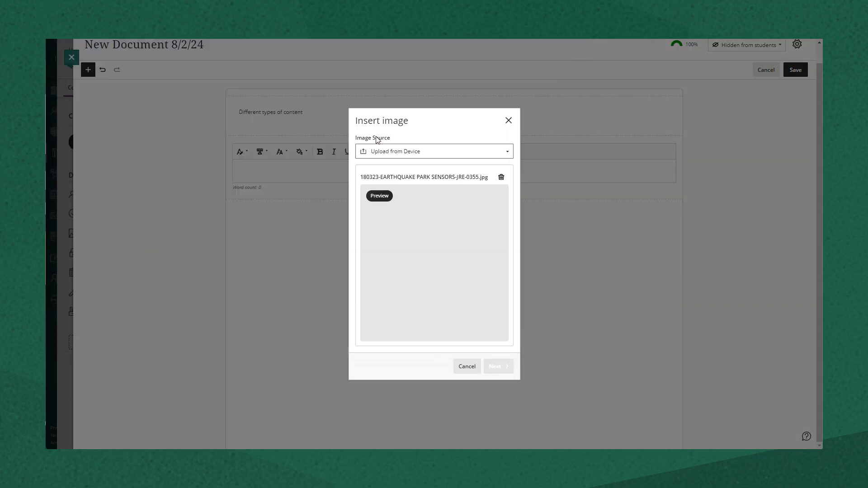
{"action": "left_click", "coordinate": [494, 366]}
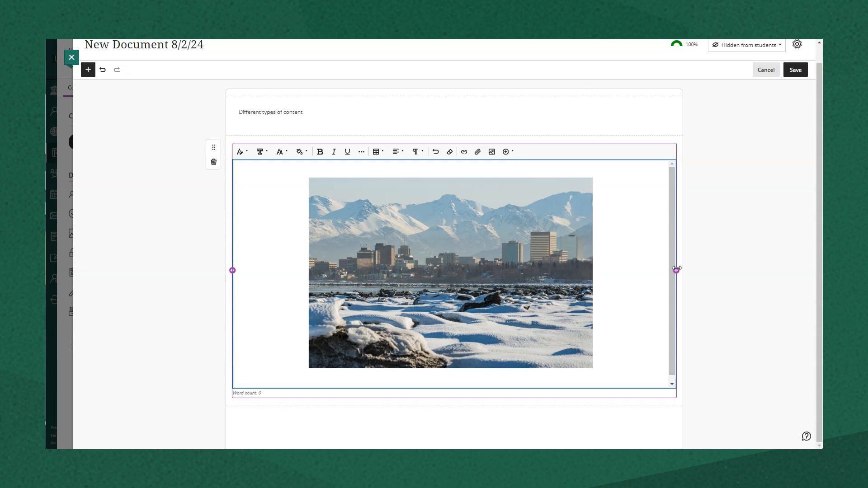
Step: Narrow the image block and move it into the row beside the "Different types of content" text
{"action": "left_click_drag", "start_coordinate": [676, 270], "coordinate": [422, 274]}
{"action": "left_click", "coordinate": [239, 137]}
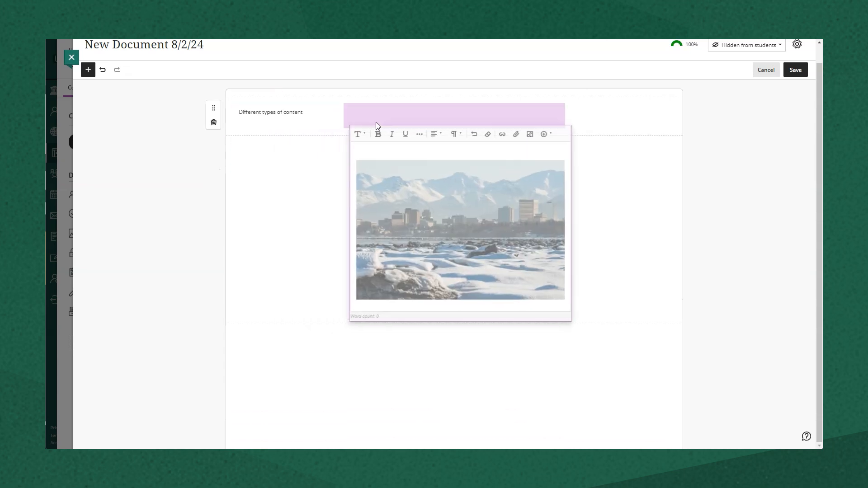
{"action": "left_click", "coordinate": [585, 136]}
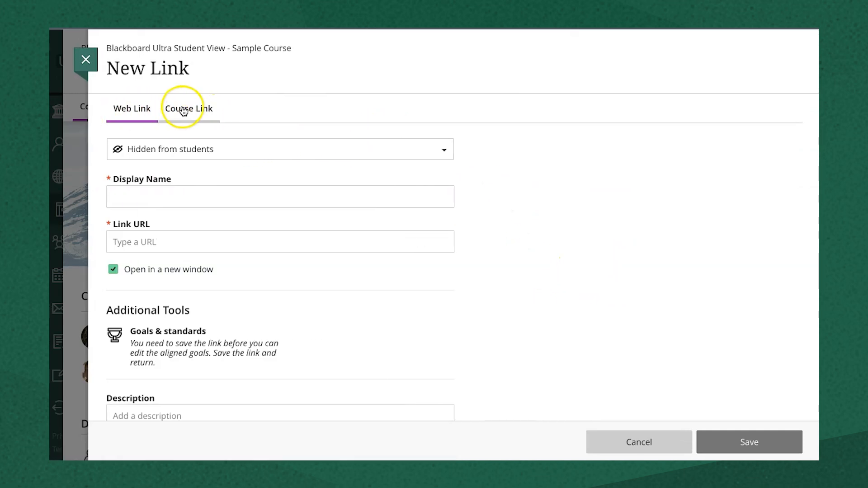
Step: Examine the display name, URL and description fields of a new web link and close it without saving
{"action": "left_click", "coordinate": [159, 241]}
{"action": "left_click", "coordinate": [157, 199]}
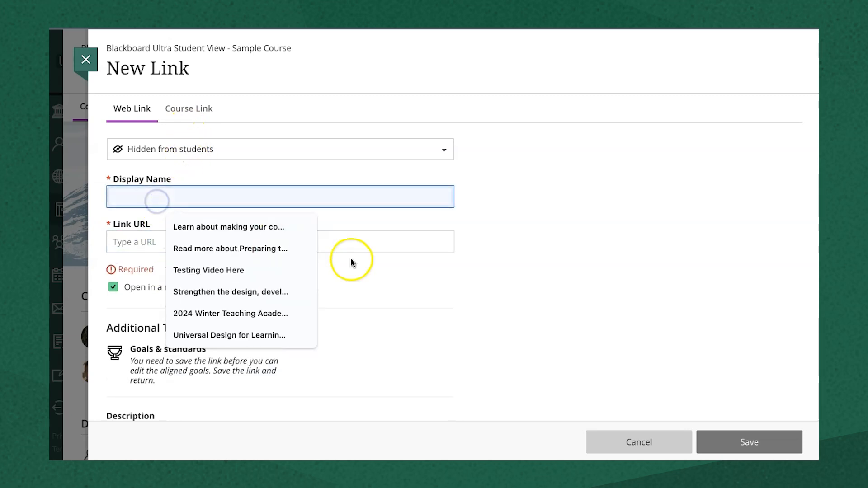
{"action": "scroll", "coordinate": [351, 261], "scroll_direction": "down", "scroll_amount": 3}
{"action": "left_click", "coordinate": [395, 364]}
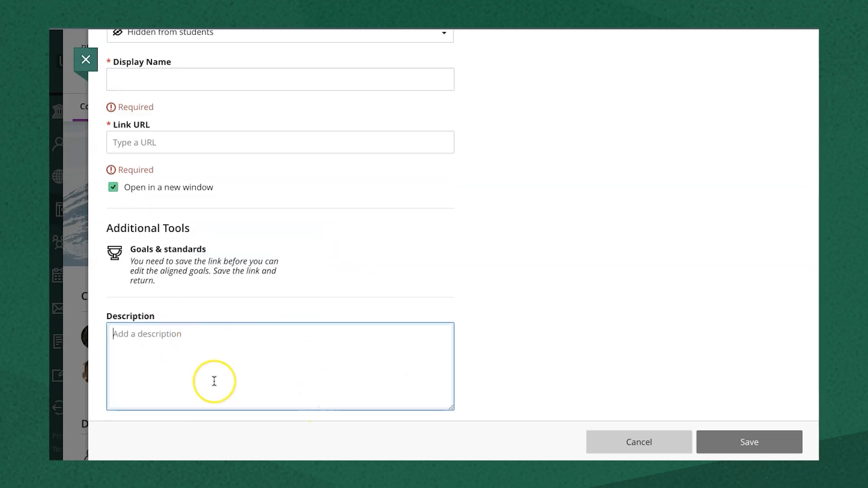
{"action": "scroll", "coordinate": [214, 381], "scroll_direction": "up", "scroll_amount": 3}
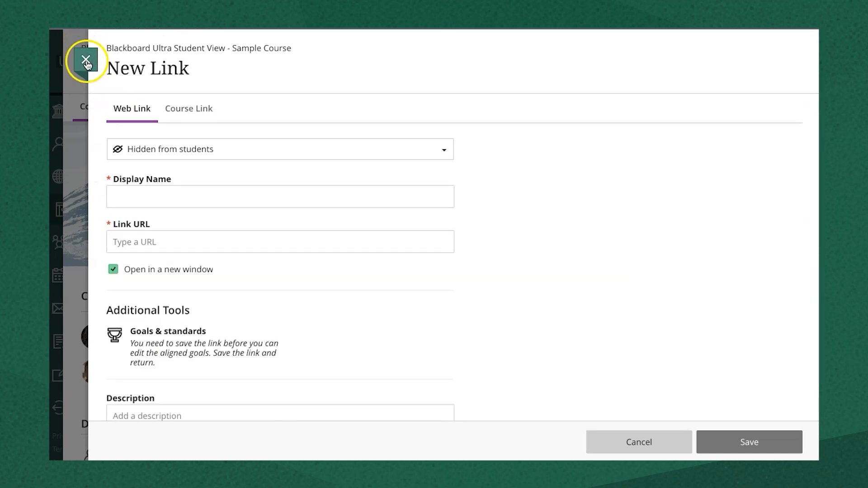
{"action": "left_click", "coordinate": [86, 61]}
Step: Look at the Teaching tools with LTI connection and SCORM package options for new course items
{"action": "left_click", "coordinate": [541, 313]}
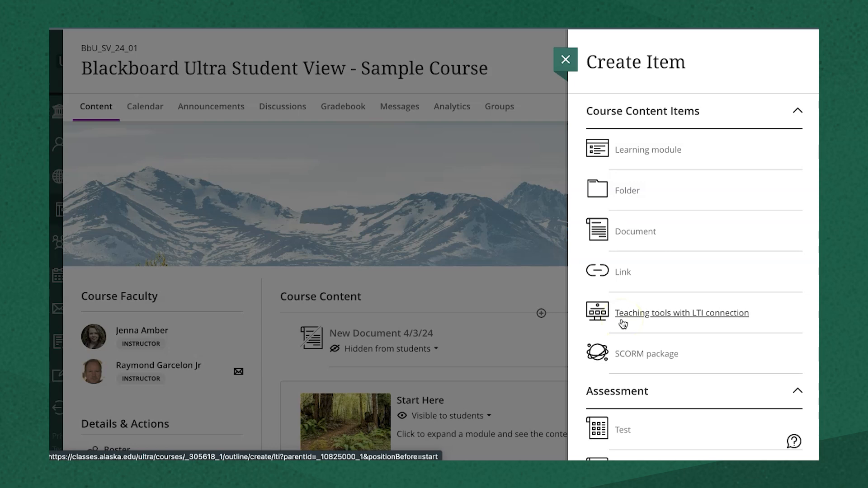
{"action": "left_click", "coordinate": [642, 320]}
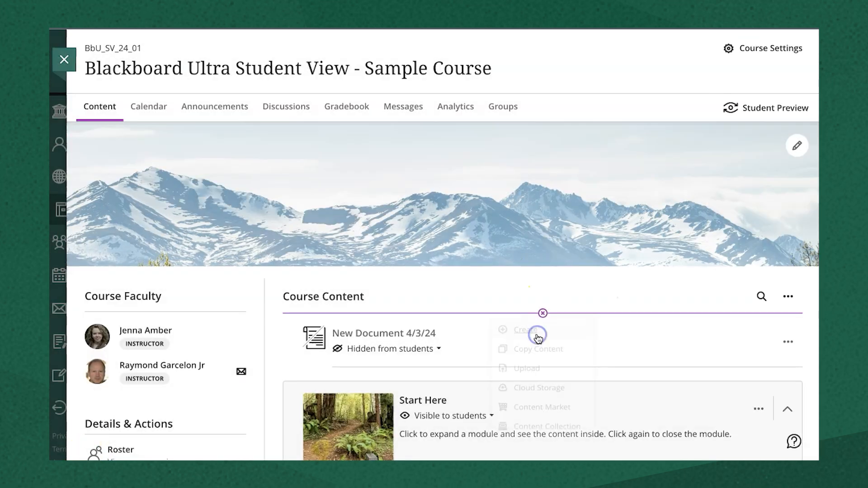
{"action": "left_click", "coordinate": [537, 335]}
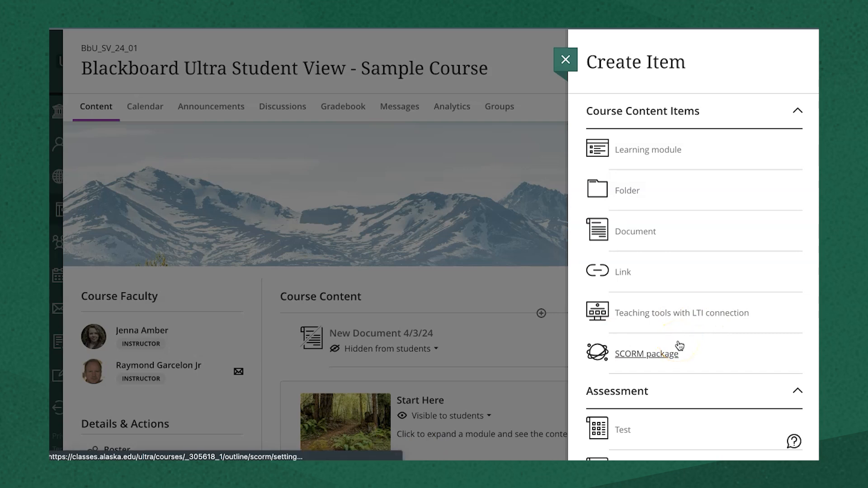
{"action": "left_click", "coordinate": [661, 358]}
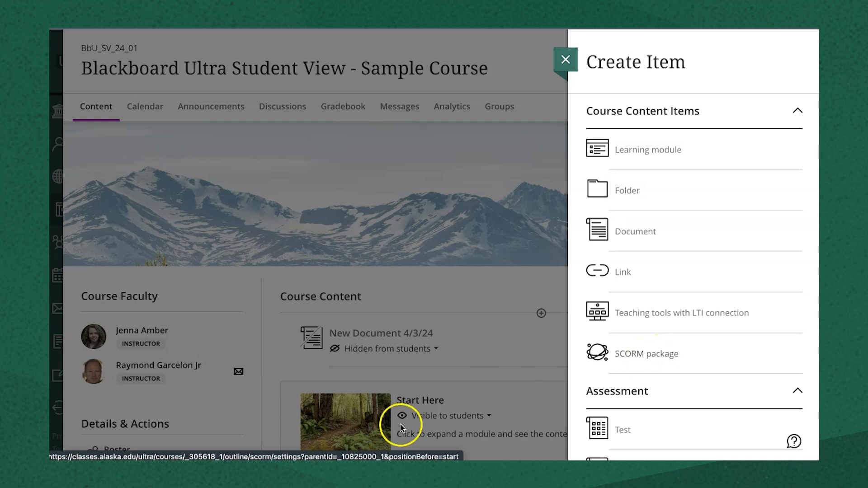
Step: Open a new test, review the question types that can be added, and close the test
{"action": "scroll", "coordinate": [676, 348], "scroll_direction": "down", "scroll_amount": 5}
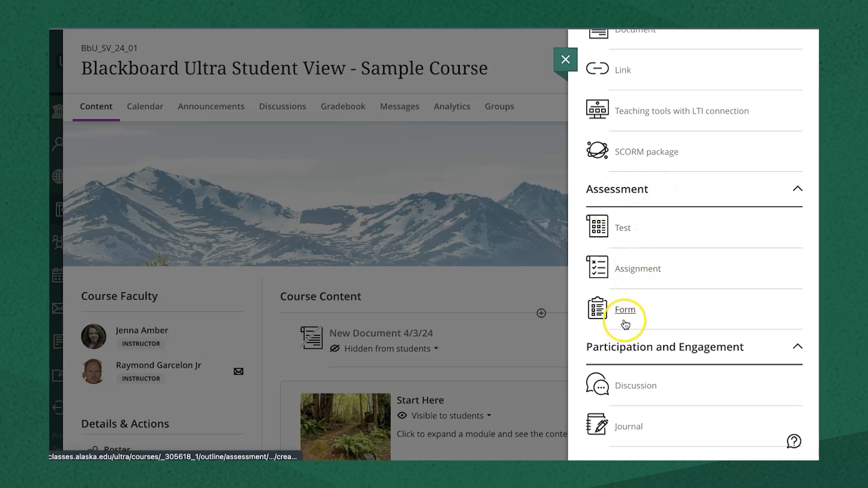
{"action": "left_click", "coordinate": [620, 230]}
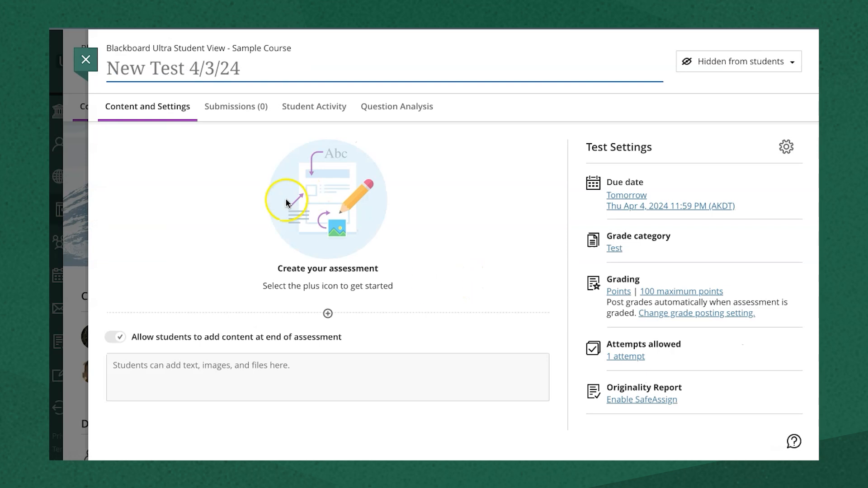
{"action": "left_click", "coordinate": [327, 314]}
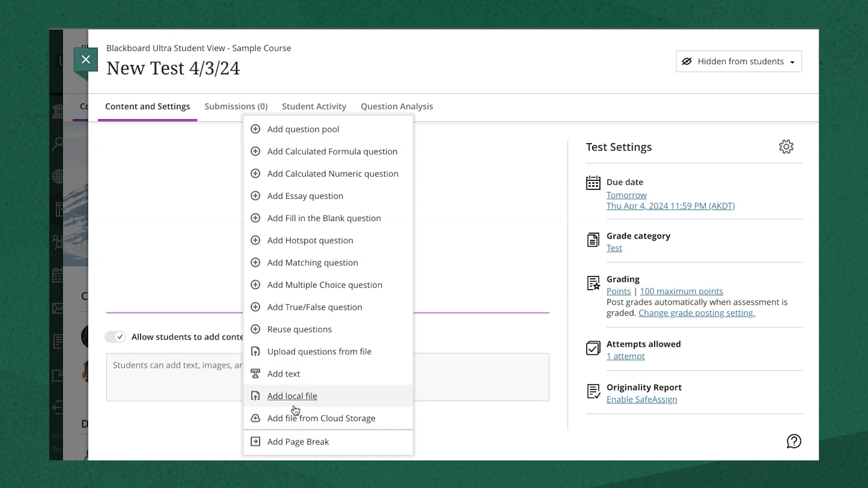
{"action": "left_click", "coordinate": [470, 192]}
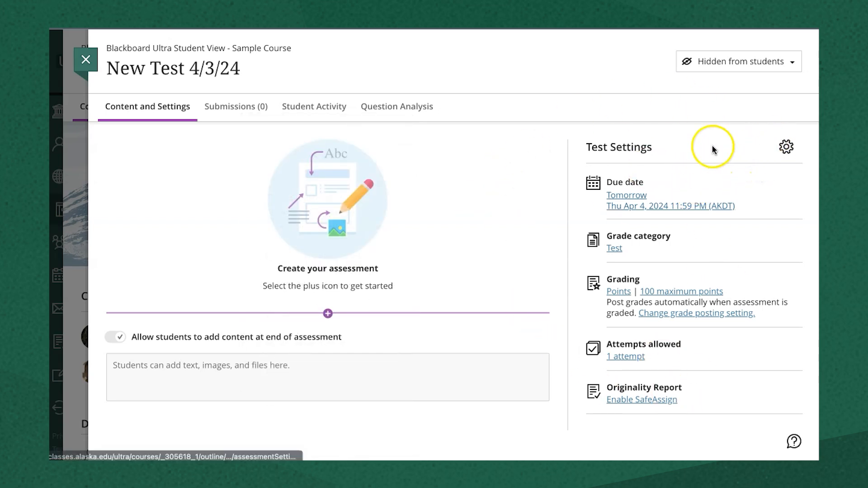
{"action": "left_click", "coordinate": [86, 59]}
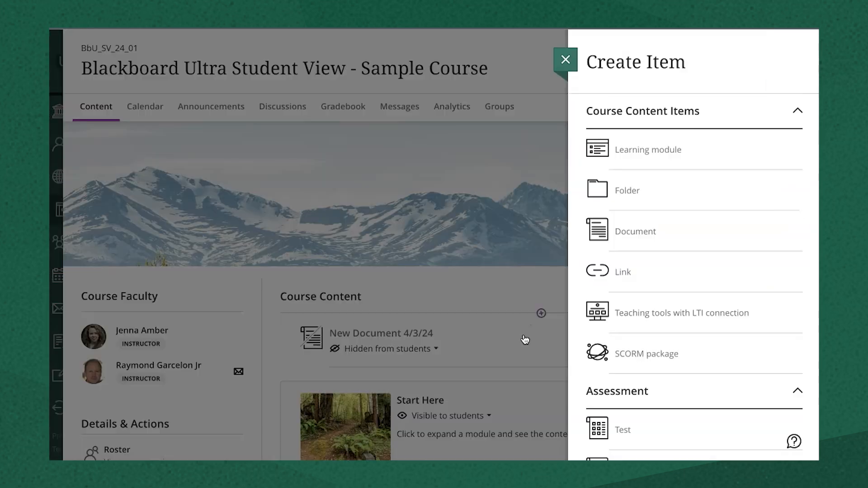
Step: Create a new assignment and save the instructions "This is where your instructions go. You could attach a file here, or include a video."
{"action": "scroll", "coordinate": [686, 270], "scroll_direction": "down", "scroll_amount": 3}
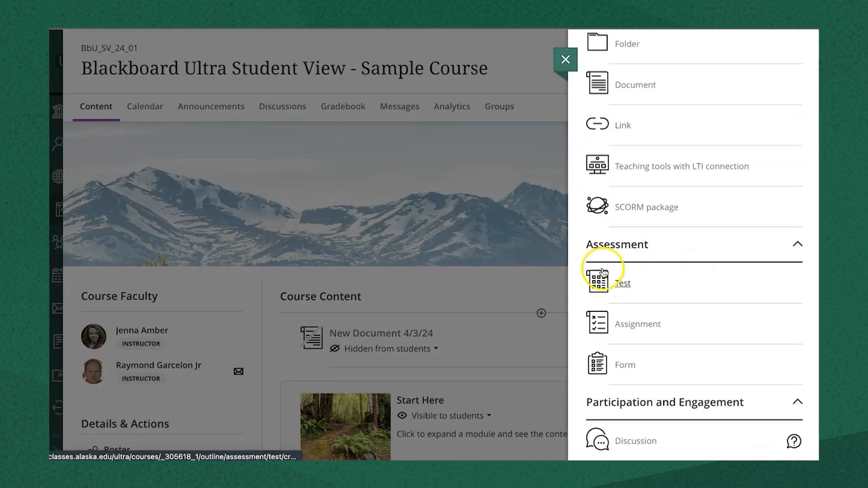
{"action": "left_click", "coordinate": [635, 331]}
{"action": "left_click", "coordinate": [252, 140]}
{"action": "type", "text": "This is where your instructions go. You could attach a file here, or include a video."}
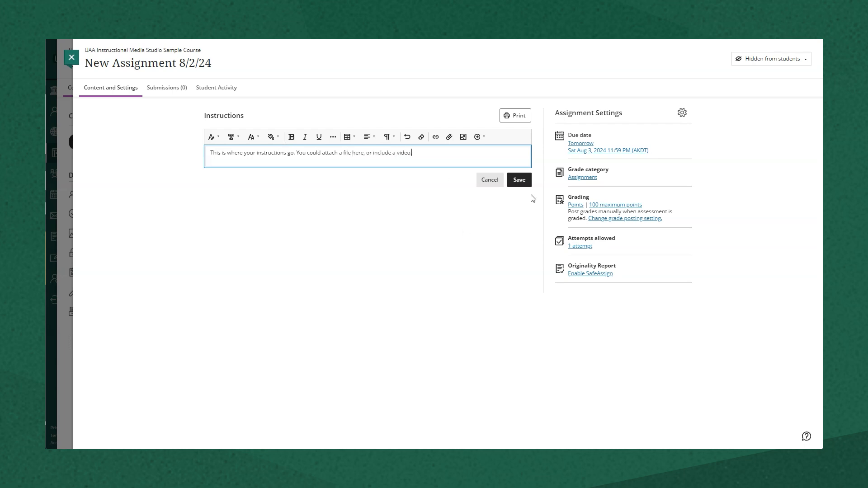
{"action": "left_click", "coordinate": [524, 182]}
Step: Review all the options in the assignment settings and close them
{"action": "left_click", "coordinate": [683, 113]}
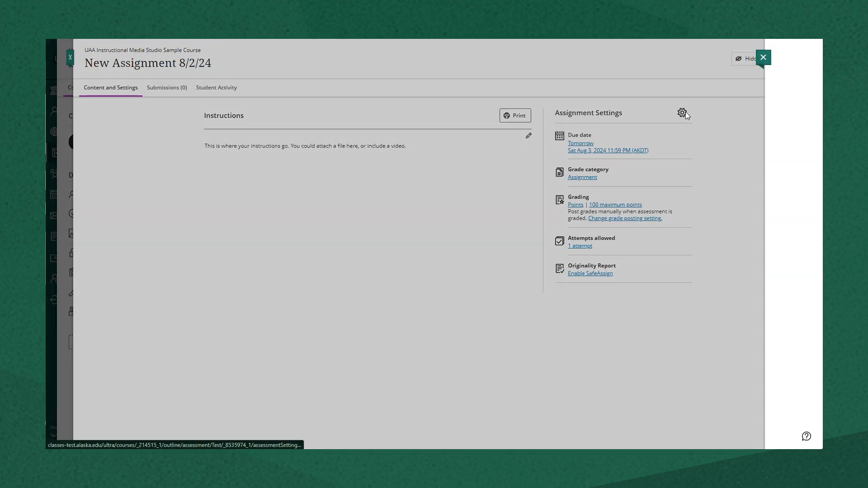
{"action": "scroll", "coordinate": [740, 262], "scroll_direction": "down", "scroll_amount": 10}
{"action": "scroll", "coordinate": [744, 272], "scroll_direction": "down", "scroll_amount": 10}
{"action": "left_click", "coordinate": [765, 438]}
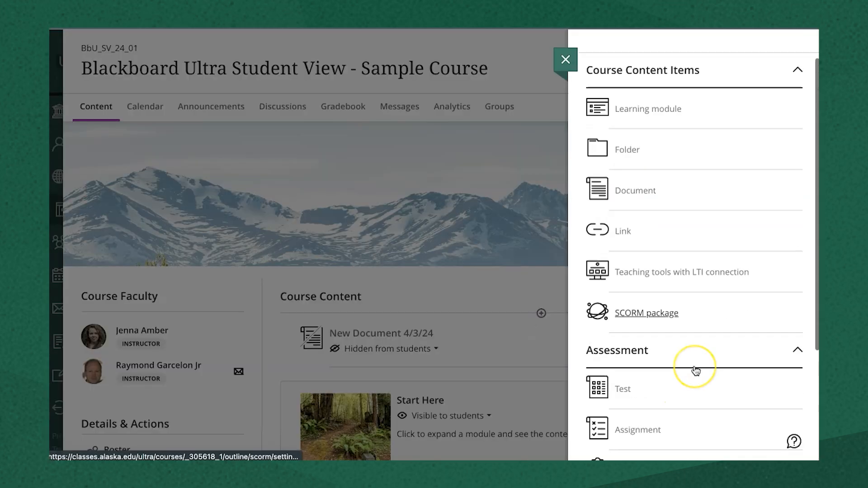
Step: Start a new form and add a Likert question to it
{"action": "scroll", "coordinate": [694, 364], "scroll_direction": "down", "scroll_amount": 3}
{"action": "left_click", "coordinate": [631, 350]}
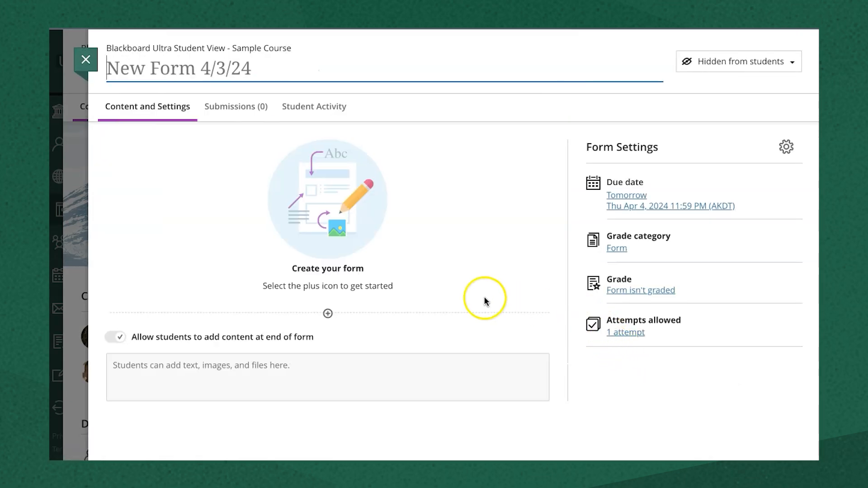
{"action": "left_click", "coordinate": [327, 313]}
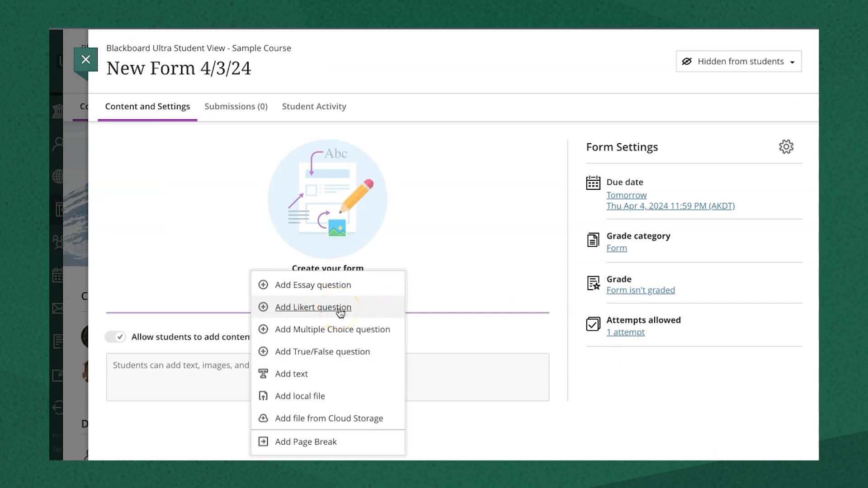
{"action": "left_click", "coordinate": [340, 309]}
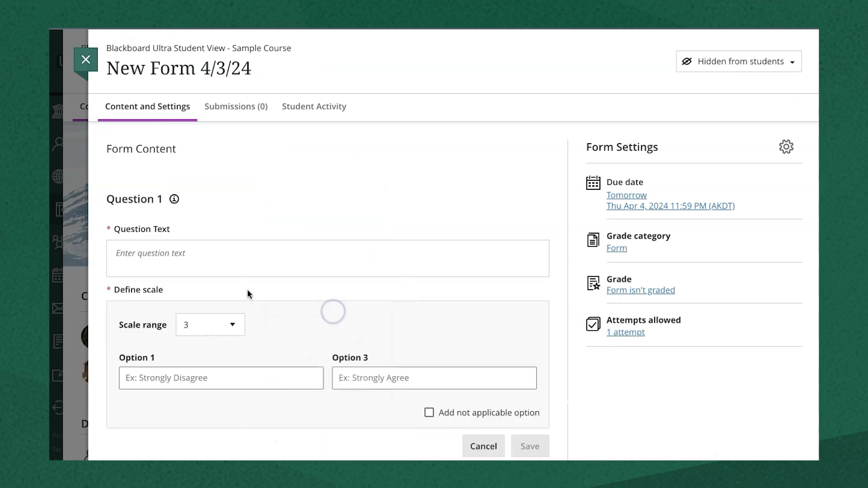
Step: Examine the Likert question's text and scale range fields and close the form without saving the question
{"action": "scroll", "coordinate": [188, 325], "scroll_direction": "down", "scroll_amount": 3}
{"action": "scroll", "coordinate": [253, 354], "scroll_direction": "up", "scroll_amount": 2}
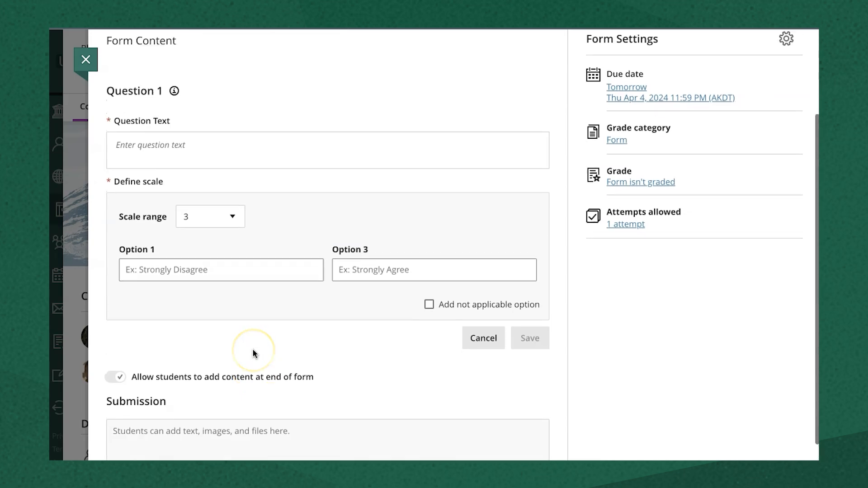
{"action": "scroll", "coordinate": [252, 353], "scroll_direction": "up", "scroll_amount": 1}
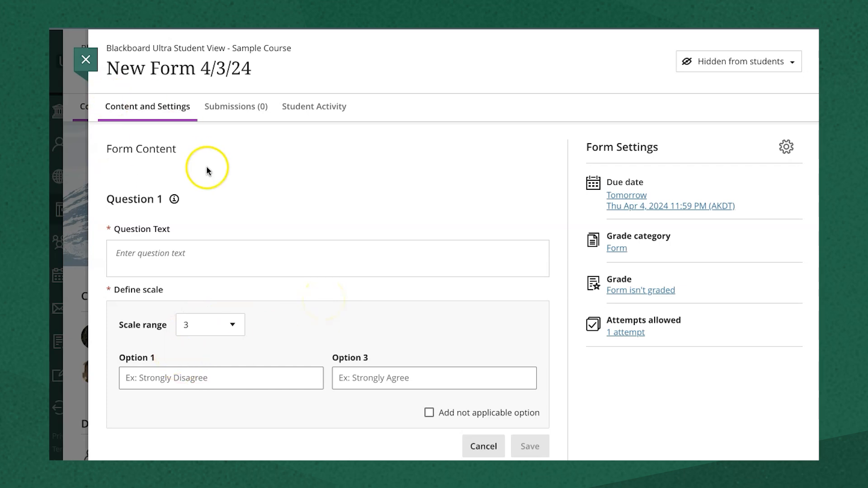
{"action": "scroll", "coordinate": [207, 166], "scroll_direction": "down", "scroll_amount": 3}
{"action": "scroll", "coordinate": [207, 168], "scroll_direction": "up", "scroll_amount": 3}
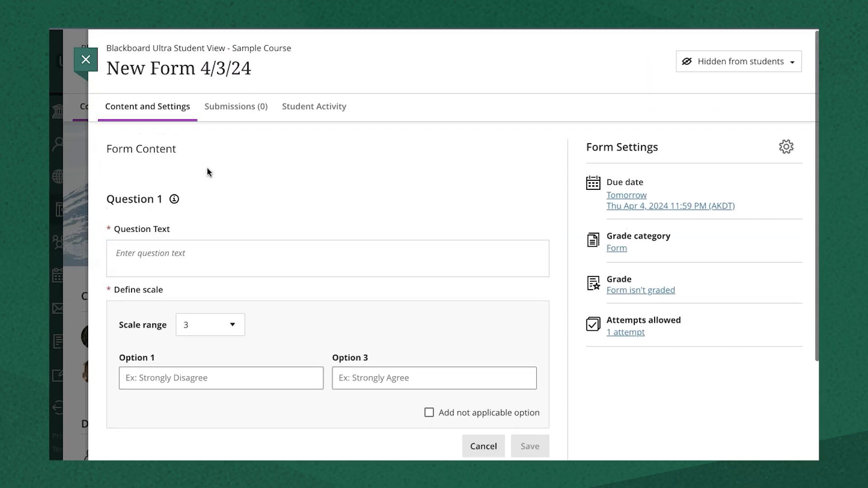
{"action": "left_click", "coordinate": [85, 59]}
Step: Create a discussion titled "Discussion Week 2" and save the topic text "Let's talk about week 2 topics."
{"action": "scroll", "coordinate": [734, 283], "scroll_direction": "down", "scroll_amount": 5}
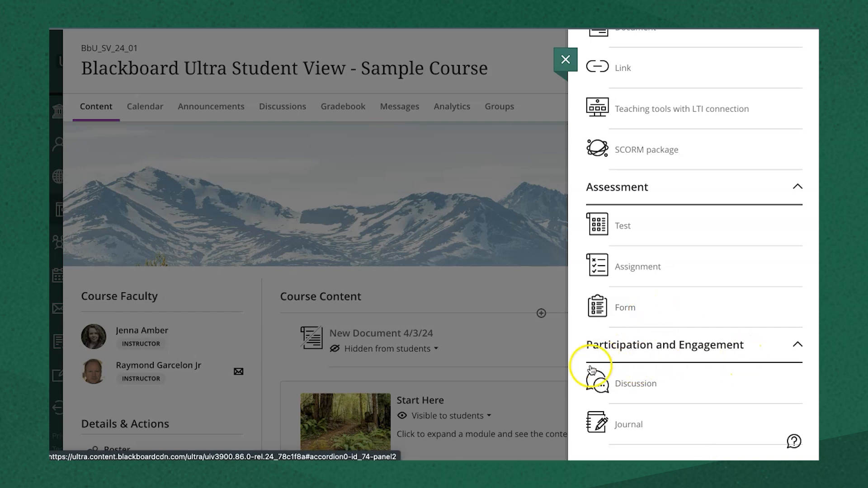
{"action": "left_click", "coordinate": [655, 395]}
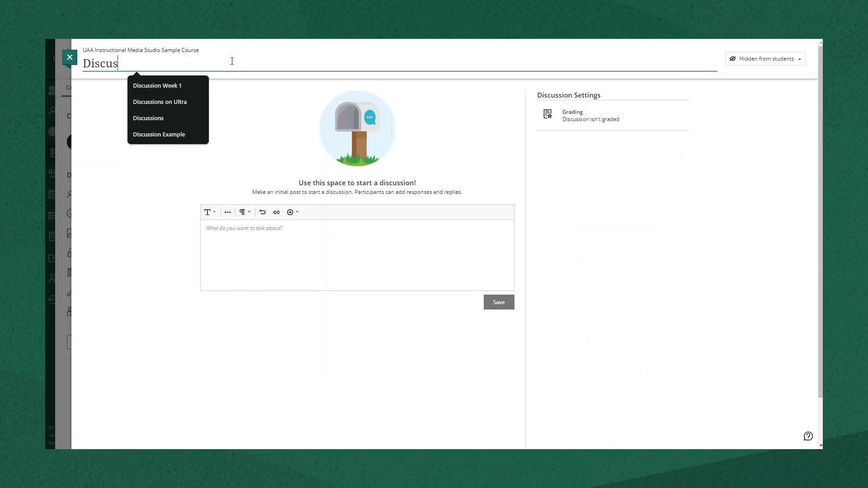
{"action": "type", "text": "sion Week 2"}
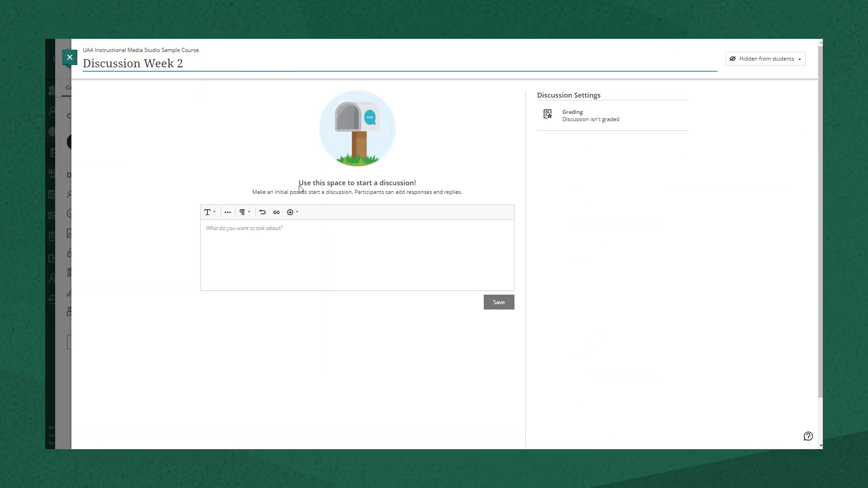
{"action": "left_click", "coordinate": [322, 236]}
{"action": "type", "text": "Let's talk about week 2 topics."}
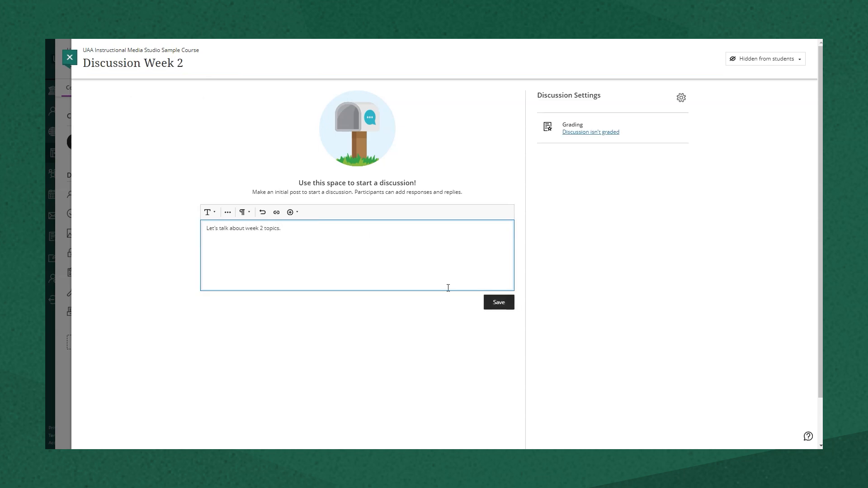
{"action": "left_click", "coordinate": [495, 302]}
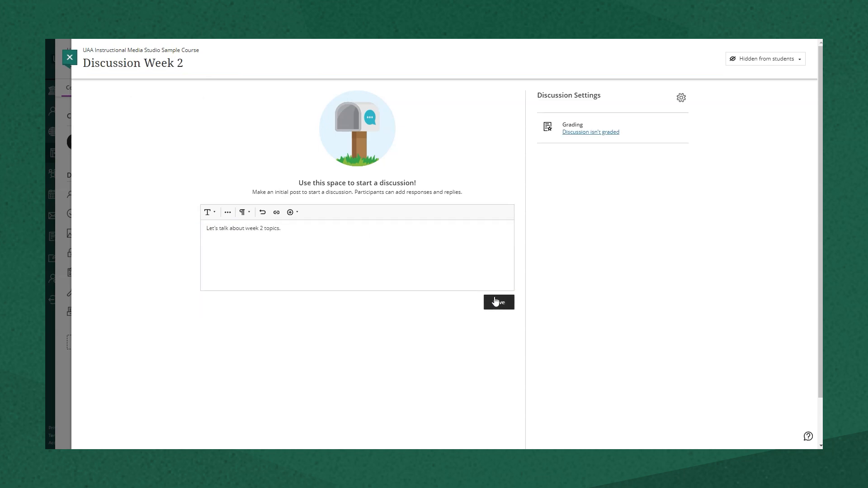
Step: Post the response "Response goes here." to the Week 2 discussion and follow the discussion
{"action": "left_click", "coordinate": [310, 163]}
{"action": "type", "text": "R"}
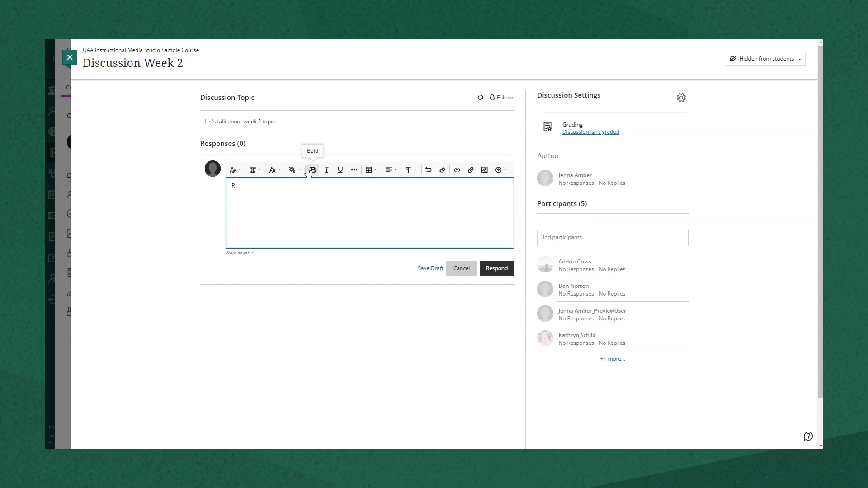
{"action": "type", "text": "esponse goes here."}
{"action": "left_click", "coordinate": [496, 268]}
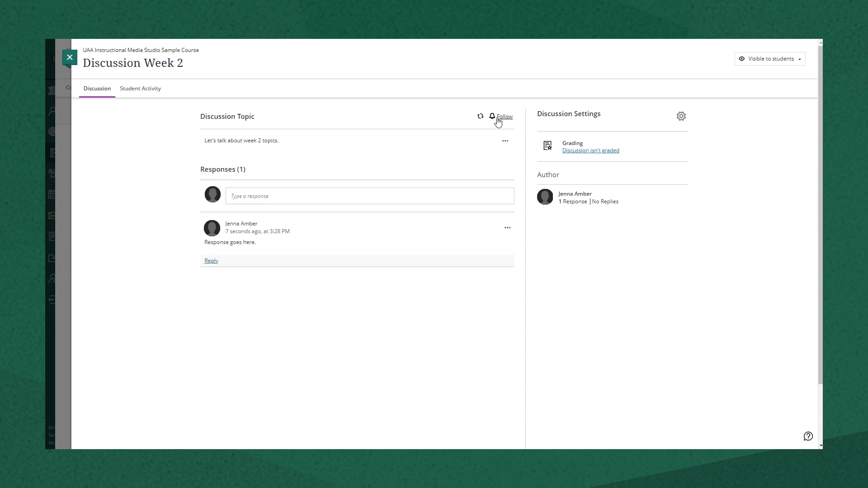
{"action": "left_click", "coordinate": [498, 119]}
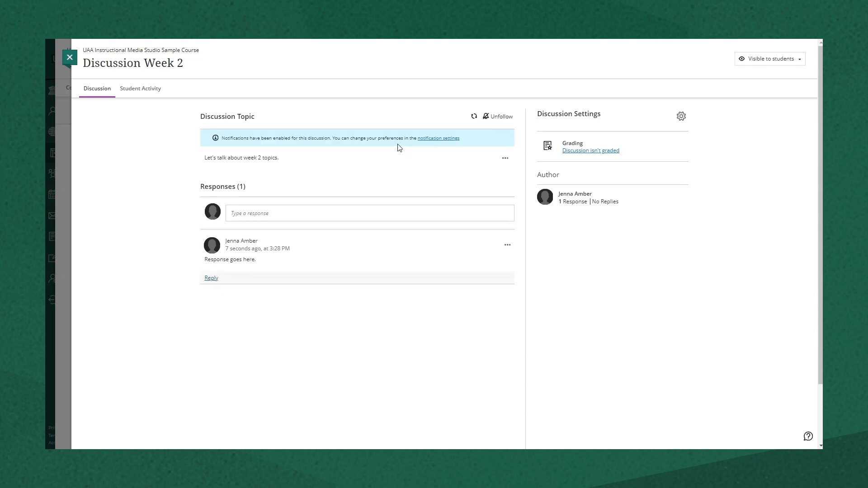
Step: Close the discussion and view the contents of the "Semester-long Discussions" folder on the course's discussions page
{"action": "left_click", "coordinate": [69, 57]}
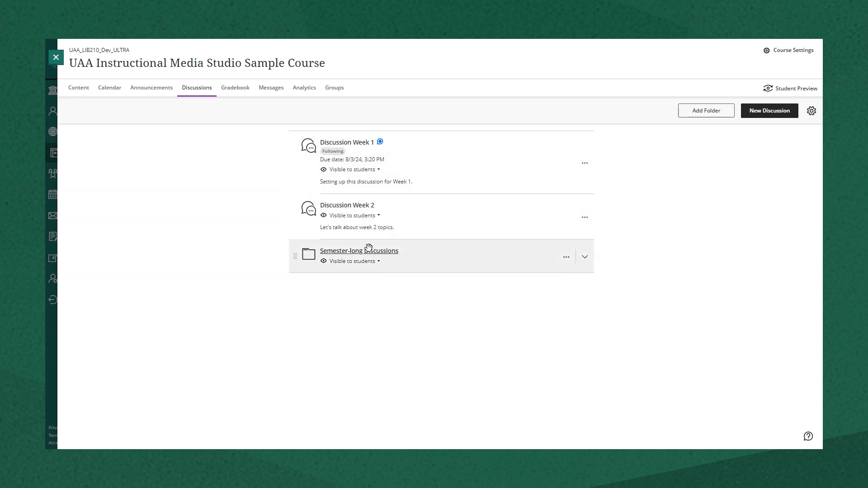
{"action": "left_click", "coordinate": [445, 251]}
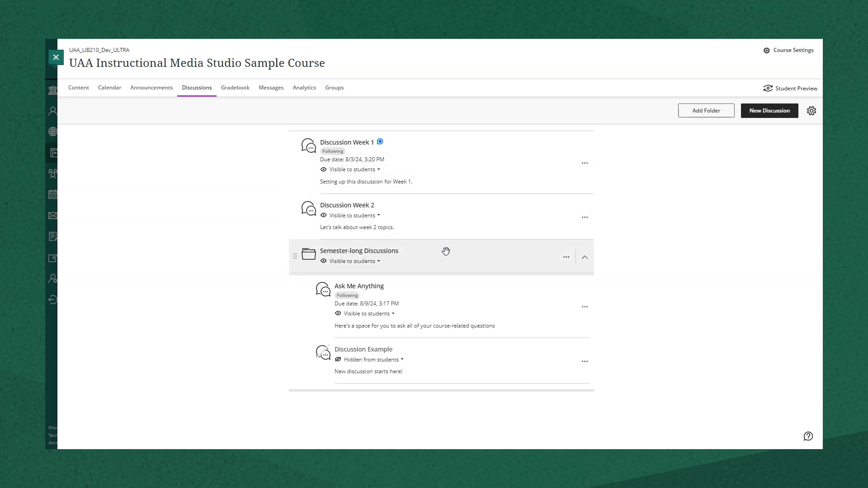
{"action": "left_click", "coordinate": [446, 251]}
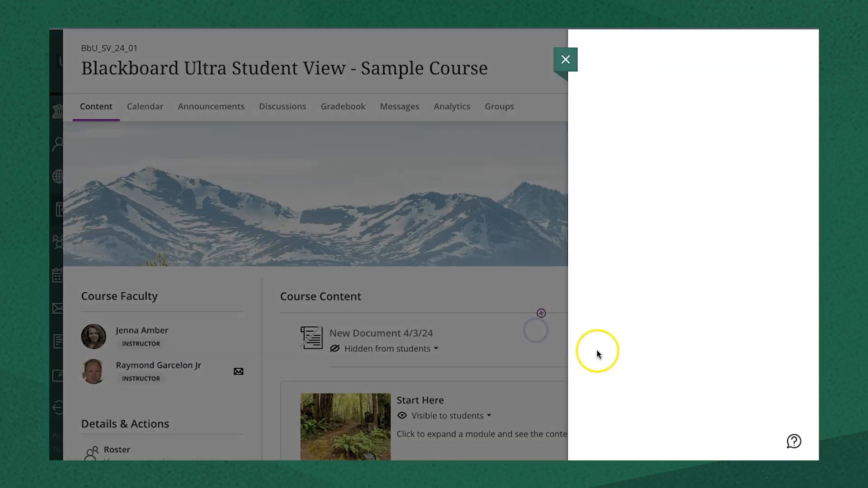
Step: Start a new journal from the course's content items, keeping the default title, and look over its prompt area
{"action": "scroll", "coordinate": [597, 353], "scroll_direction": "down", "scroll_amount": 5}
{"action": "left_click", "coordinate": [639, 424]}
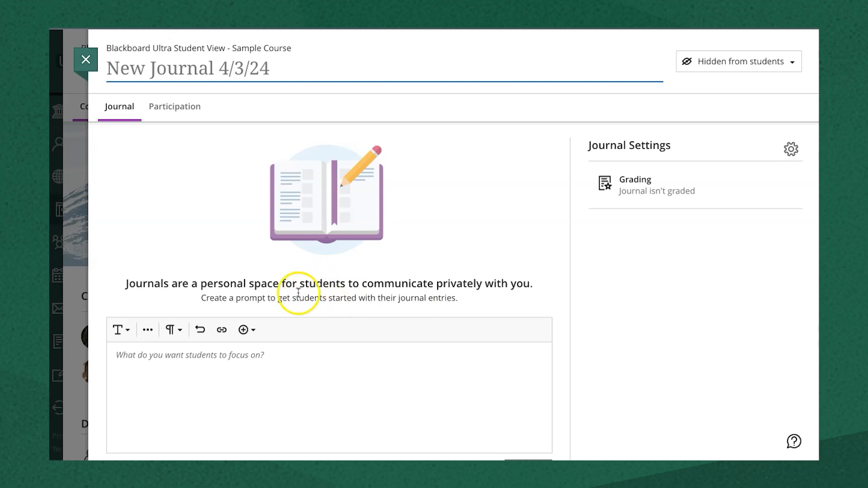
{"action": "scroll", "coordinate": [235, 408], "scroll_direction": "down", "scroll_amount": 2}
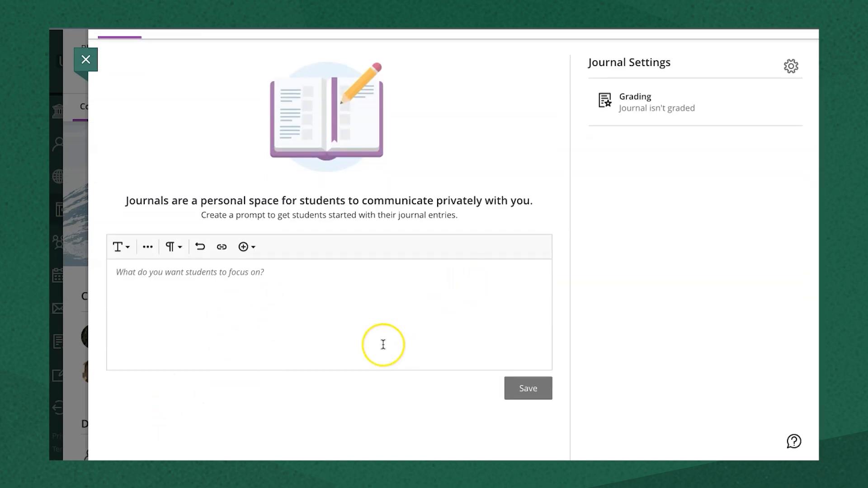
{"action": "scroll", "coordinate": [290, 379], "scroll_direction": "up", "scroll_amount": 2}
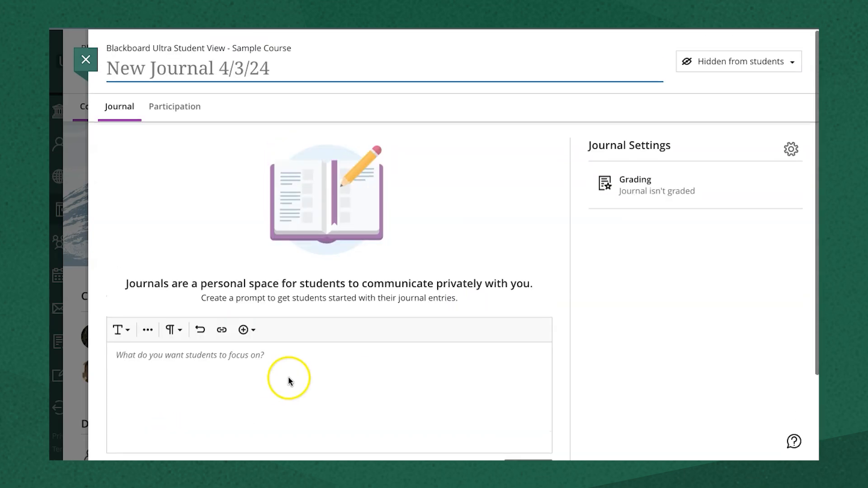
{"action": "left_click", "coordinate": [517, 262]}
{"action": "left_click", "coordinate": [430, 302]}
{"action": "left_click", "coordinate": [482, 296]}
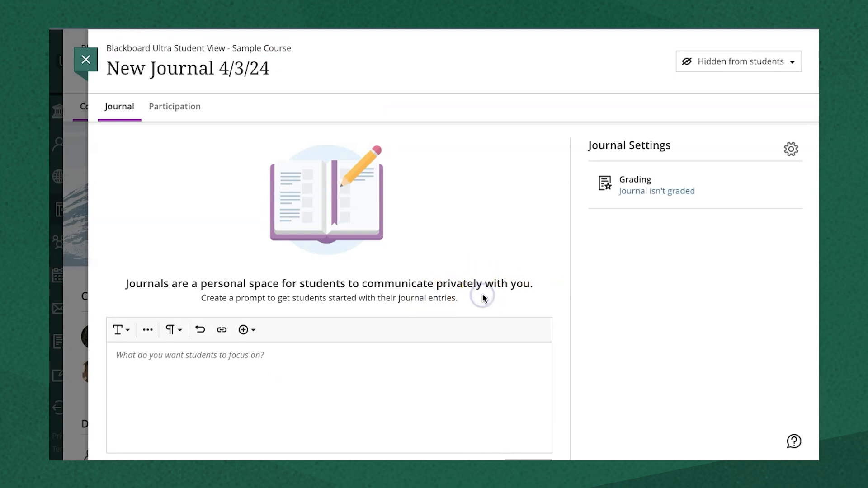